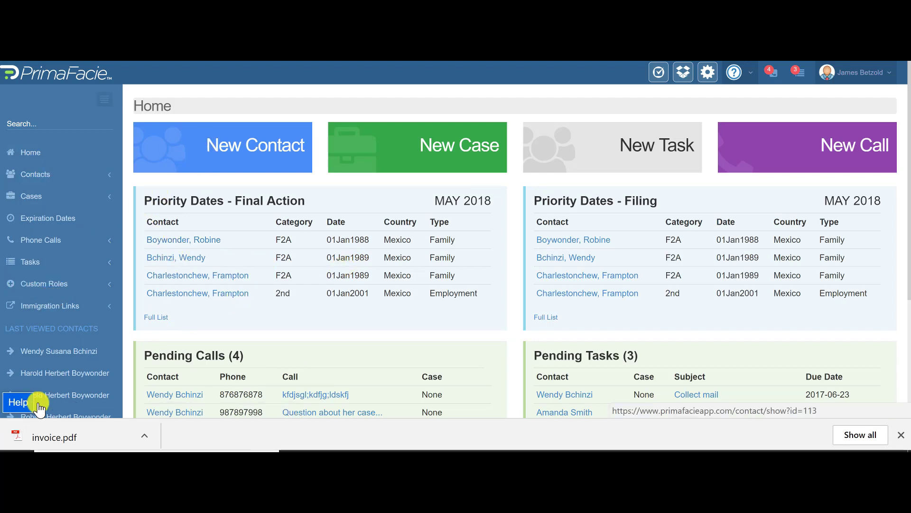
Step: Open the recently viewed contact and browse their related contacts (Father, Mother, Daughter, Spouse)
left_click(59, 352)
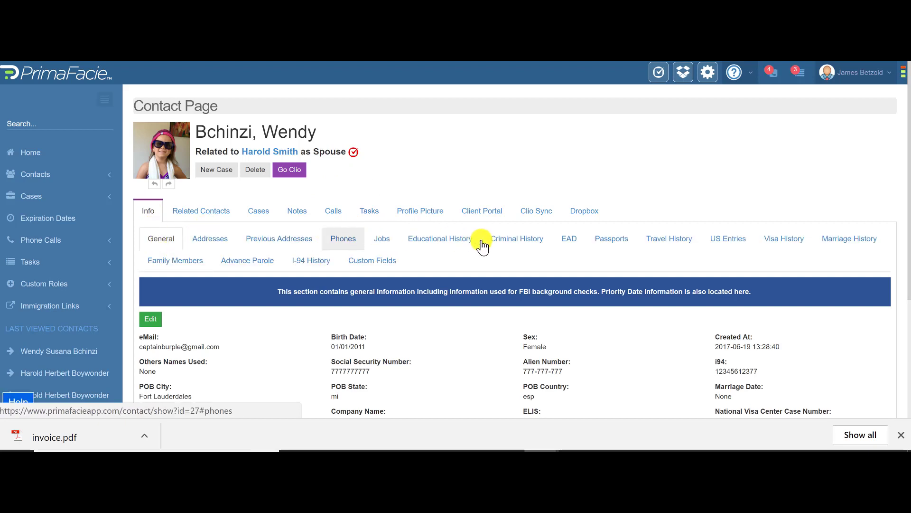
left_click(198, 214)
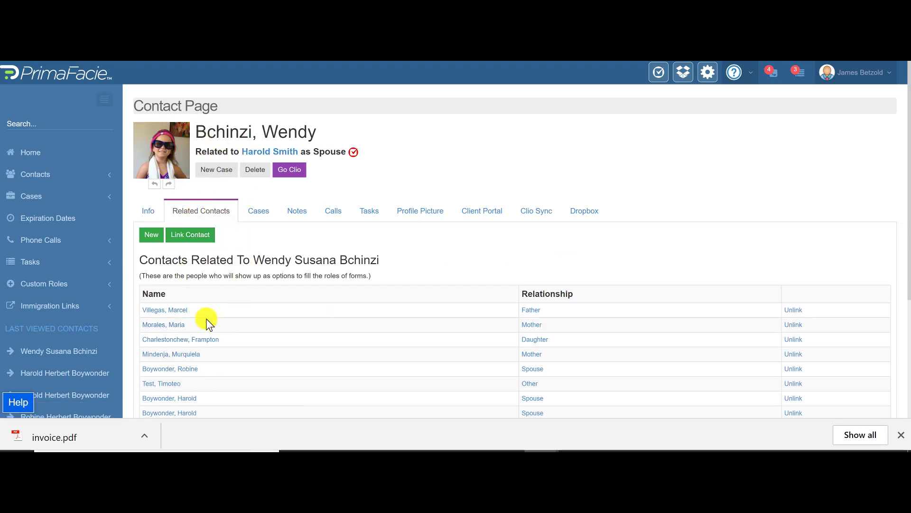
scroll(199, 330, "down", 4)
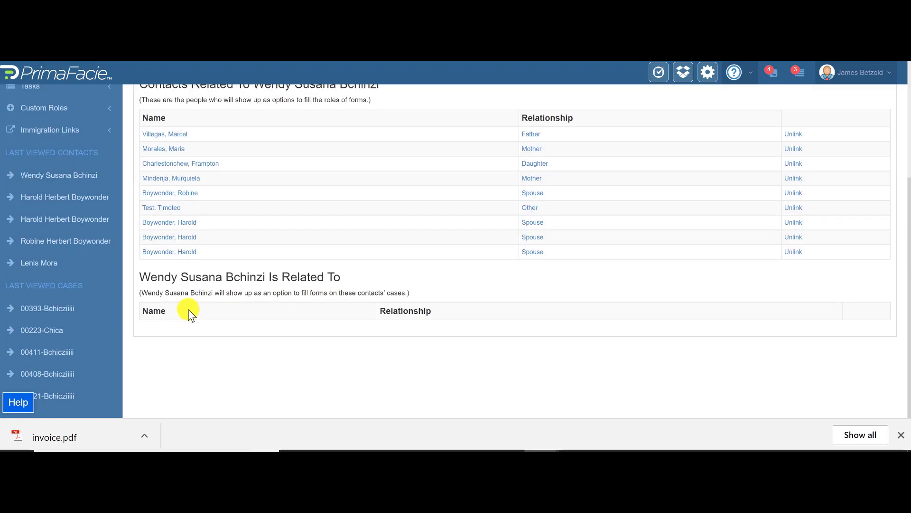
scroll(189, 313, "up", 4)
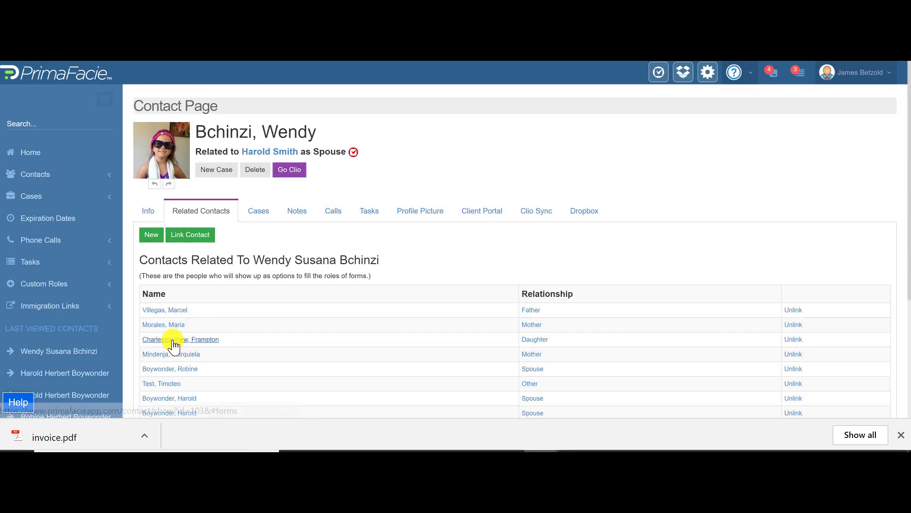
Step: Show the contact's Open cases, including Intake, I-130 Petition and DS-160 applications
left_click(262, 212)
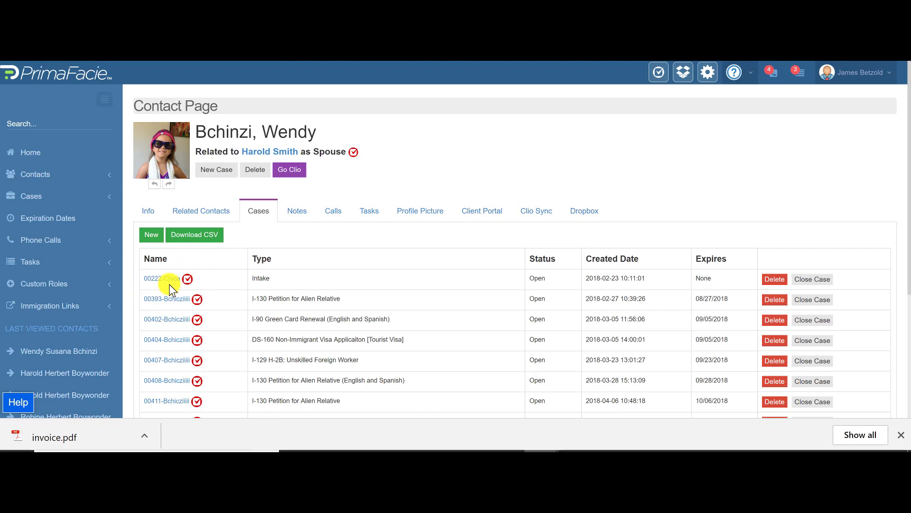
Step: Open I-130 case 00393 and review its Case Details and Flow steps
left_click(168, 305)
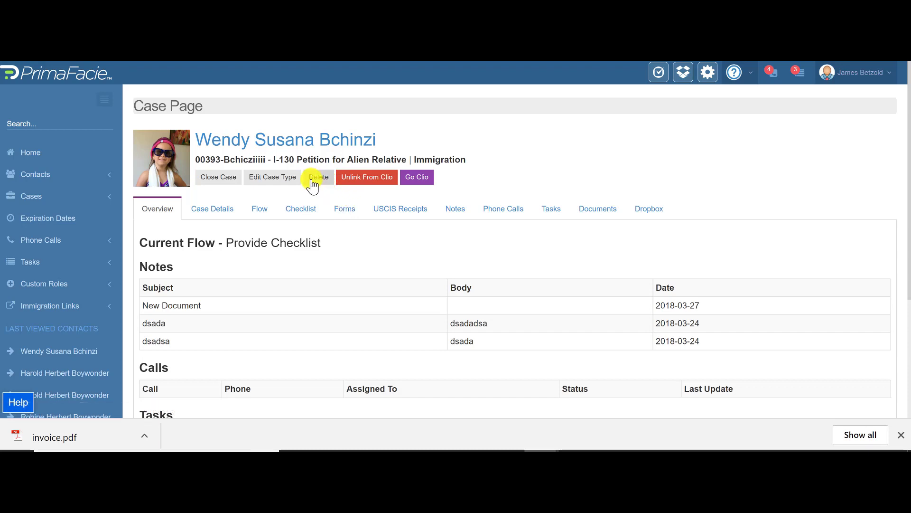
left_click(212, 208)
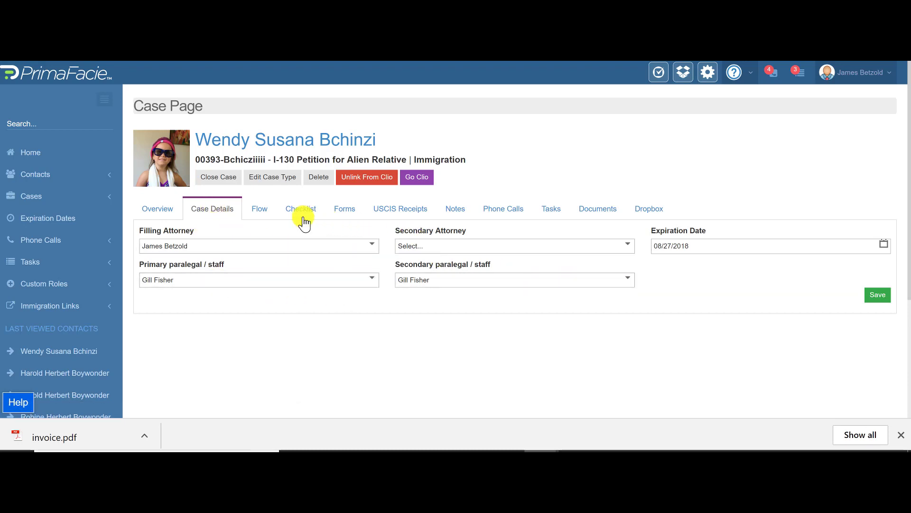
left_click(259, 208)
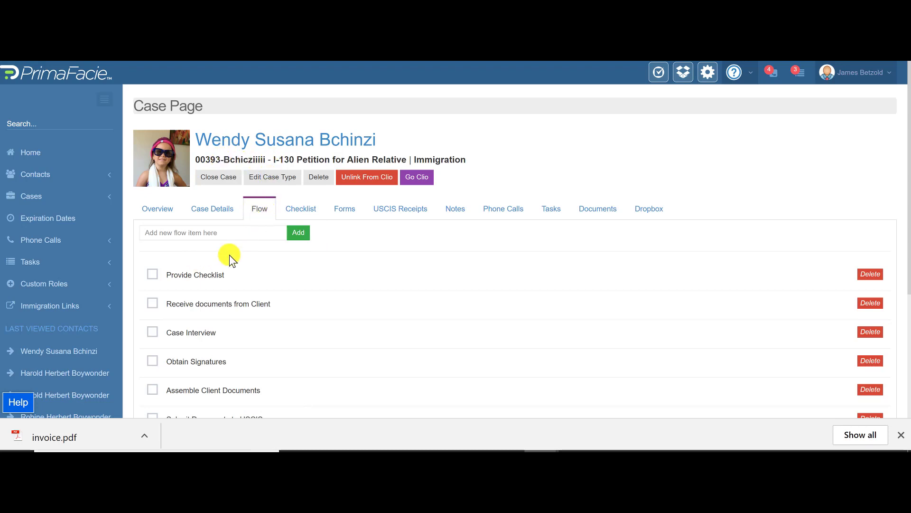
scroll(194, 271, "down", 3)
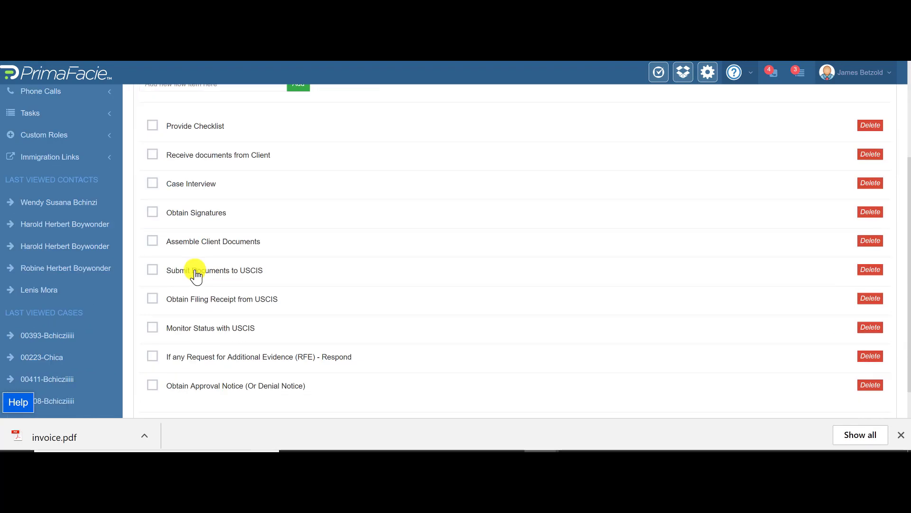
scroll(196, 272, "down", 1)
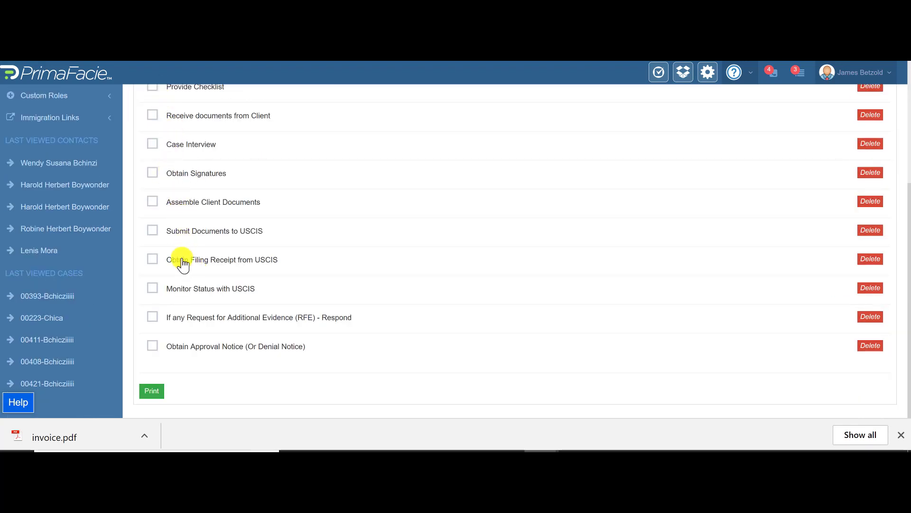
Step: Check and uncheck the Monitor Status with USCIS and RFE response flow steps, then show the checklist
left_click(153, 289)
left_click(153, 316)
left_click(153, 316)
left_click(152, 288)
scroll(356, 211, "up", 5)
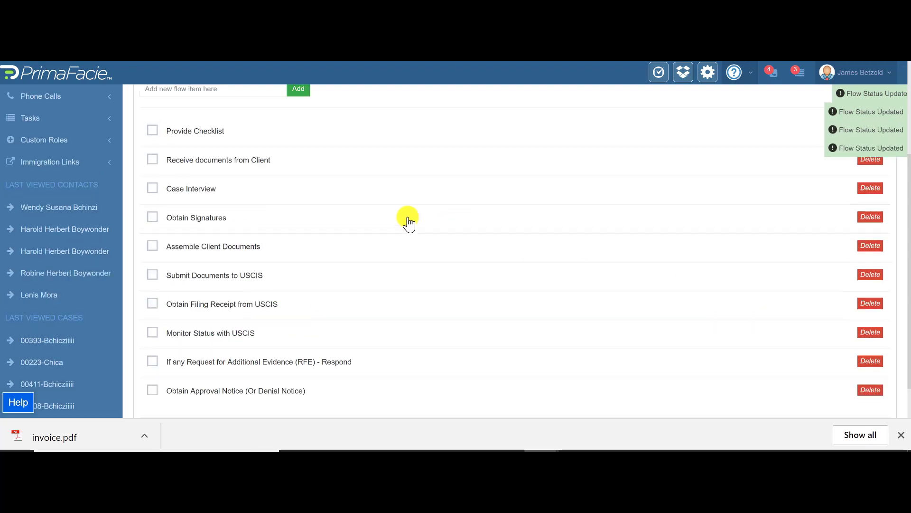
left_click(295, 212)
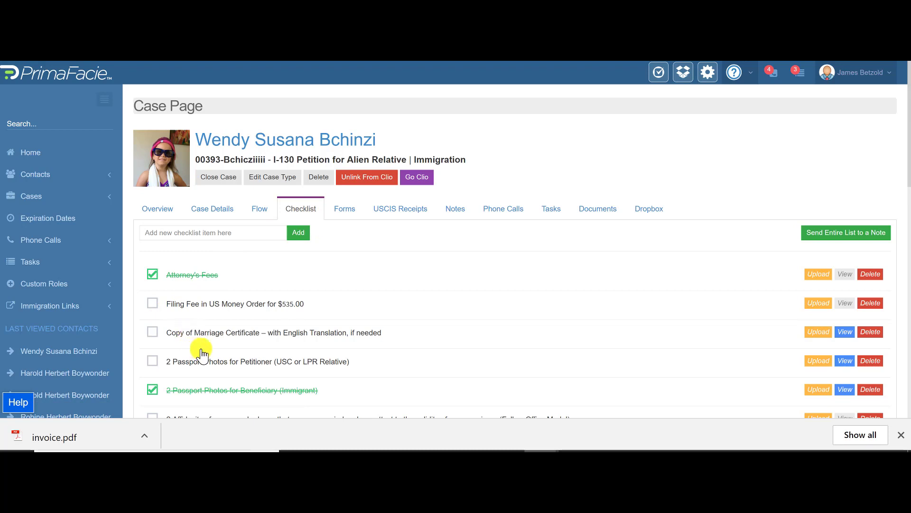
Step: Check off the Filing Fee, Marriage Certificate and Petitioner passport photos checklist items
left_click(153, 304)
left_click(152, 333)
left_click(154, 361)
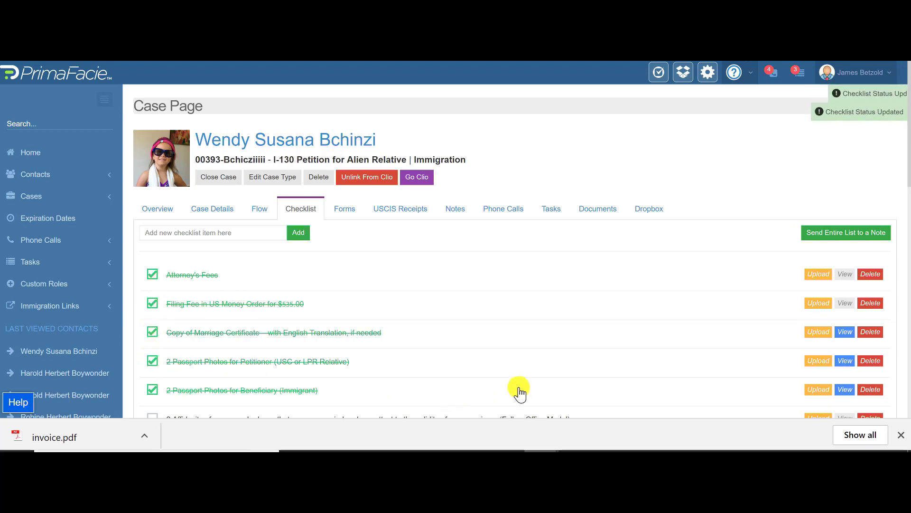
Step: Open and dismiss the document upload window, then show the case's forms
left_click(818, 275)
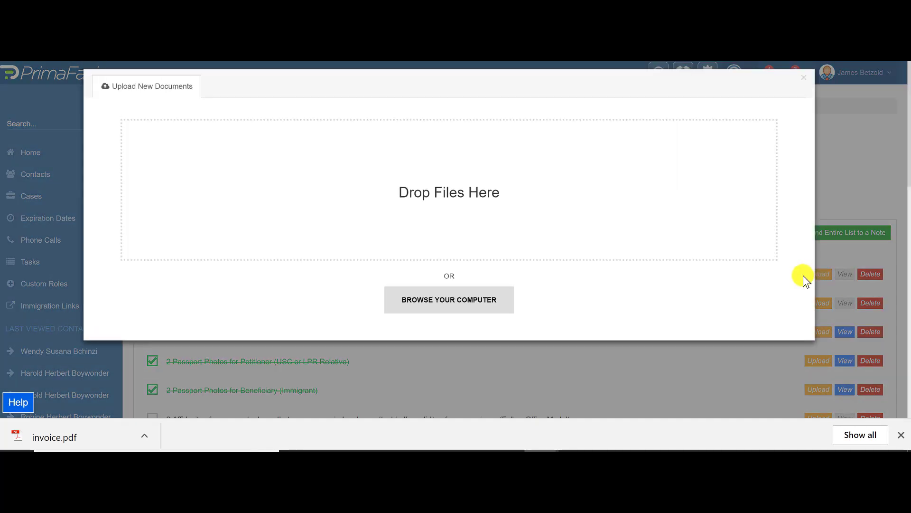
left_click(806, 85)
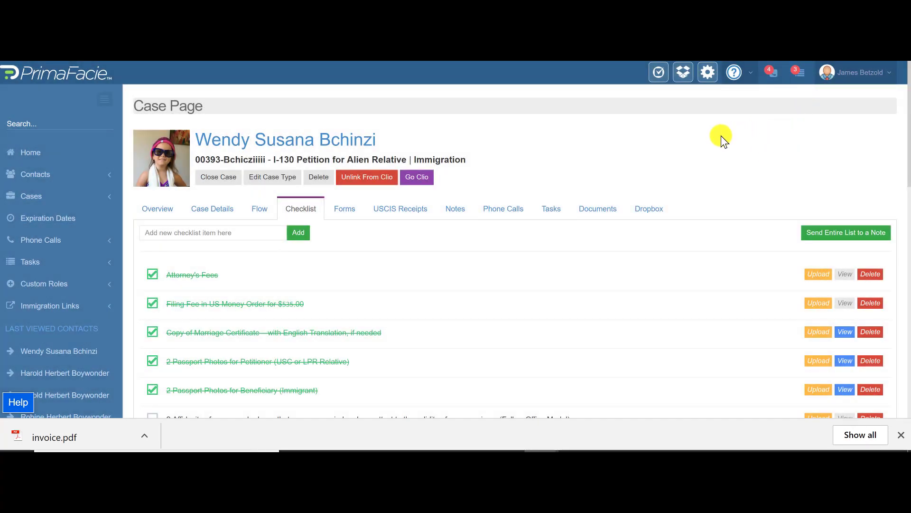
left_click(348, 214)
left_click(297, 215)
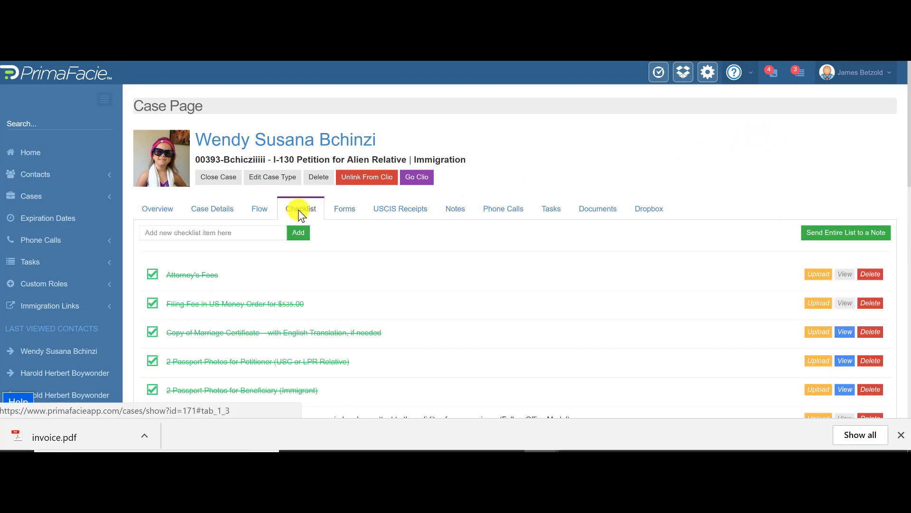
left_click(342, 215)
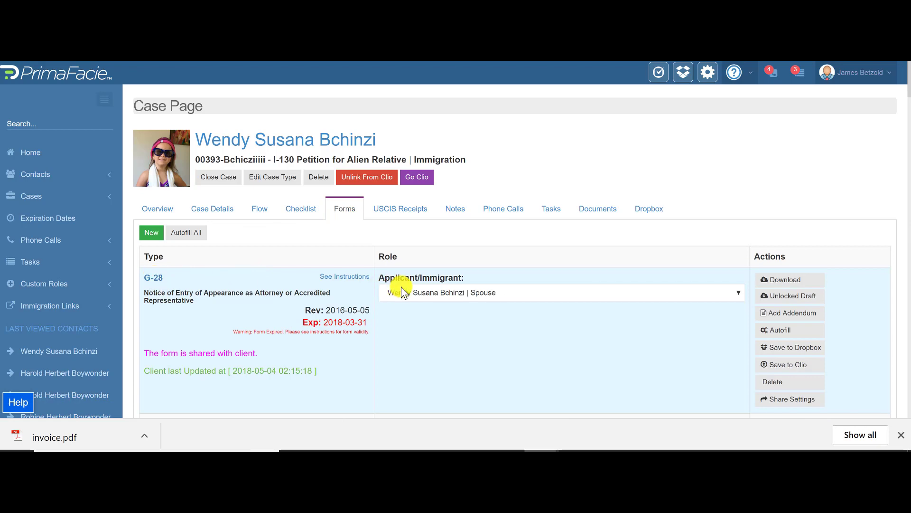
Step: Reset the G-28 Applicant/Immigrant role to None, then set it to the spouse and re-autofill
left_click(402, 292)
left_click(400, 67)
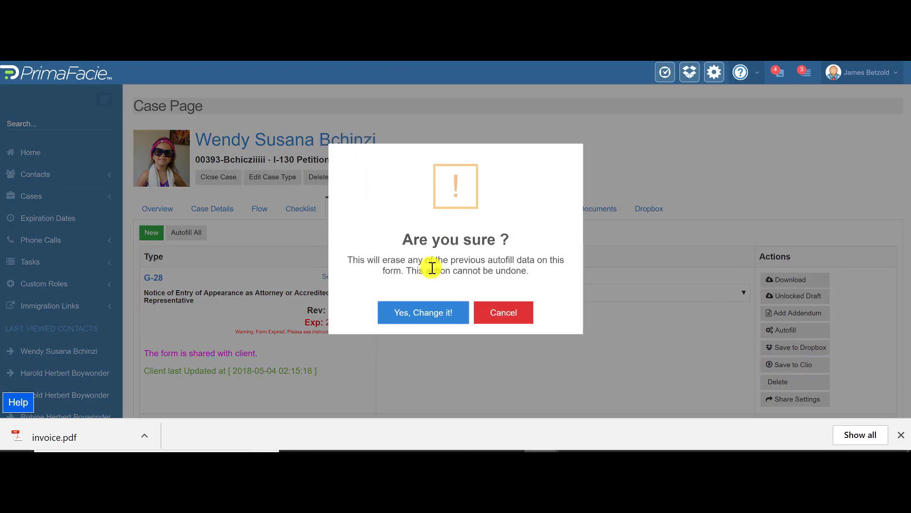
left_click(435, 317)
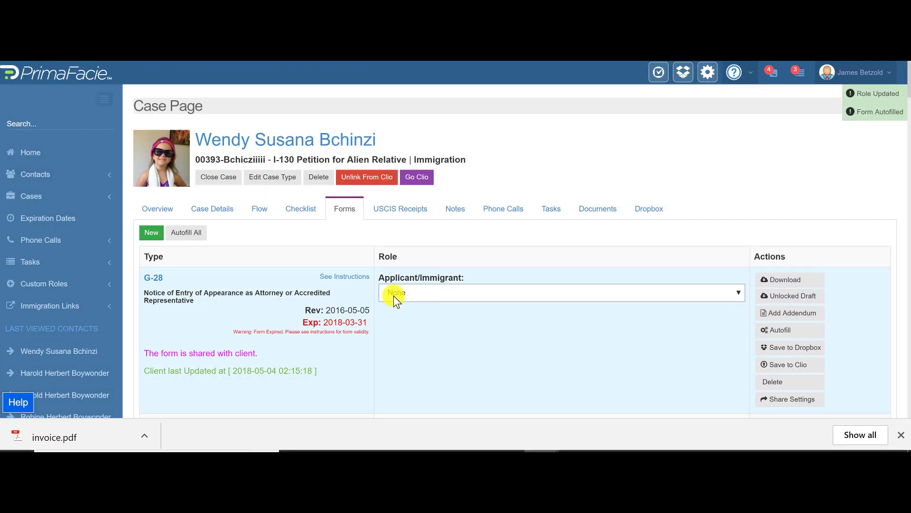
left_click(436, 291)
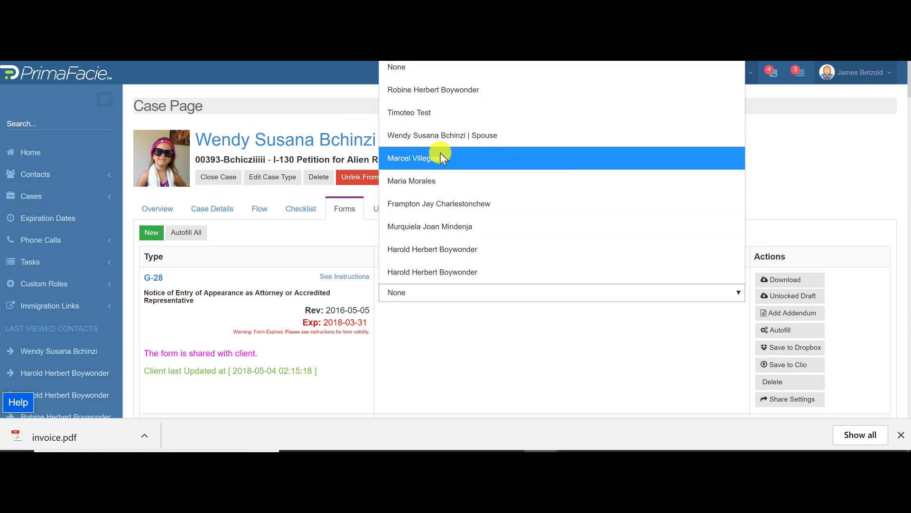
left_click(443, 136)
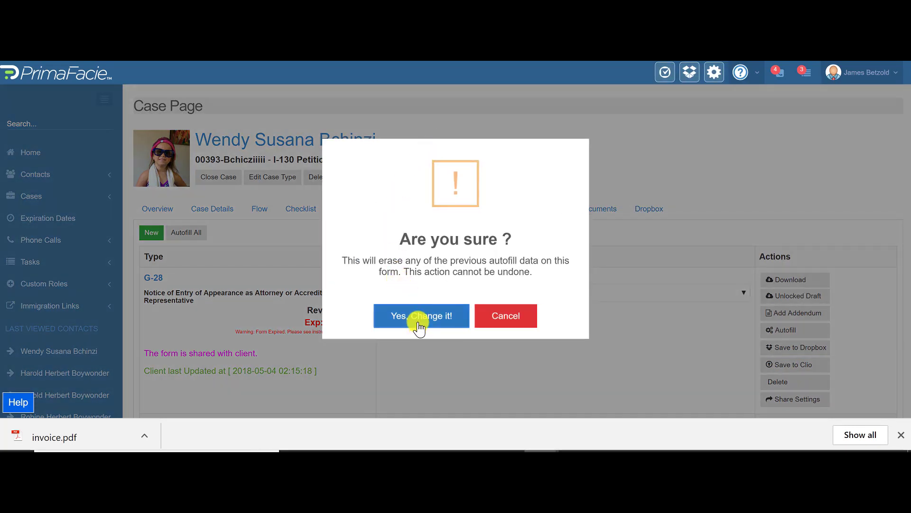
left_click_drag(339, 260, 573, 275)
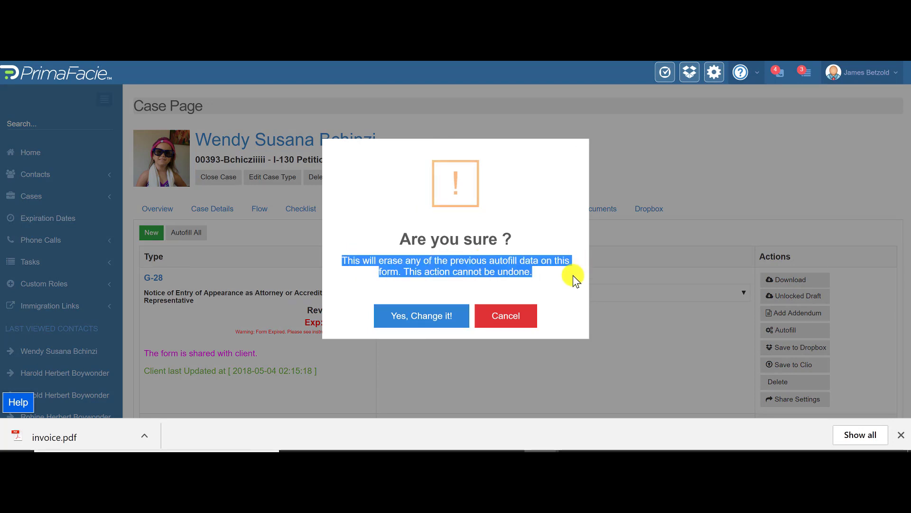
left_click(428, 319)
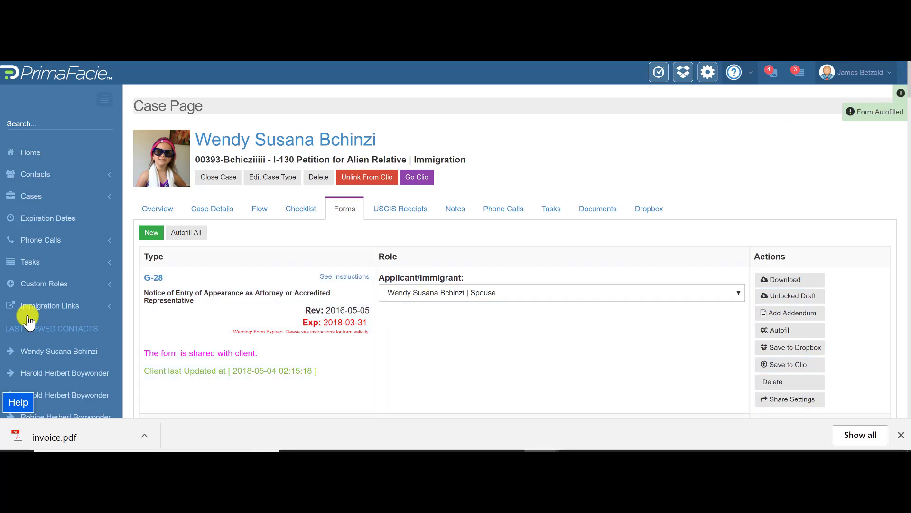
Step: Page through the autofilled G-28 form to page 3, close it, and show USCIS receipts
left_click(153, 277)
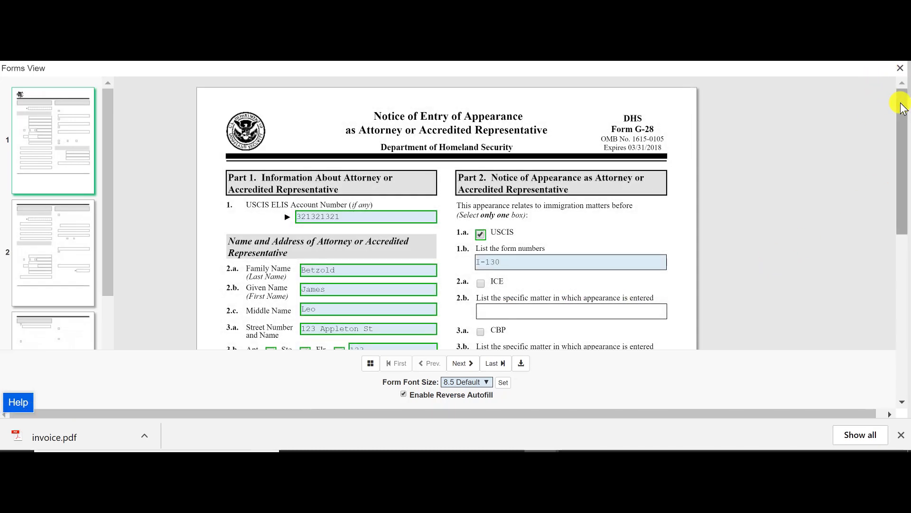
left_click_drag(904, 107, 878, 223)
left_click(462, 365)
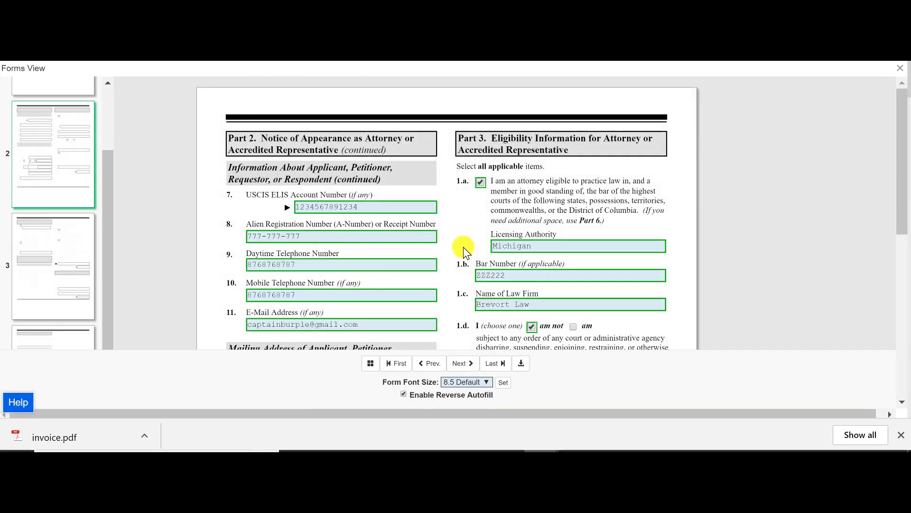
left_click_drag(894, 166, 886, 283)
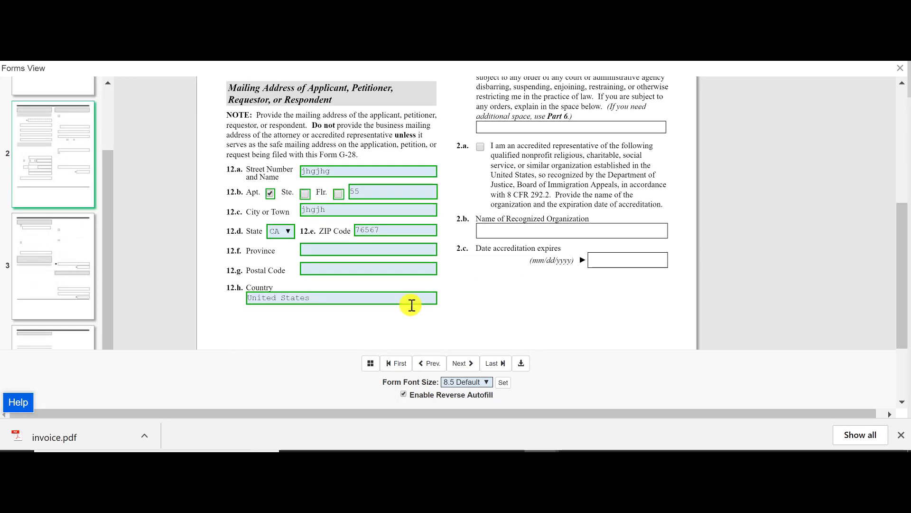
left_click(460, 363)
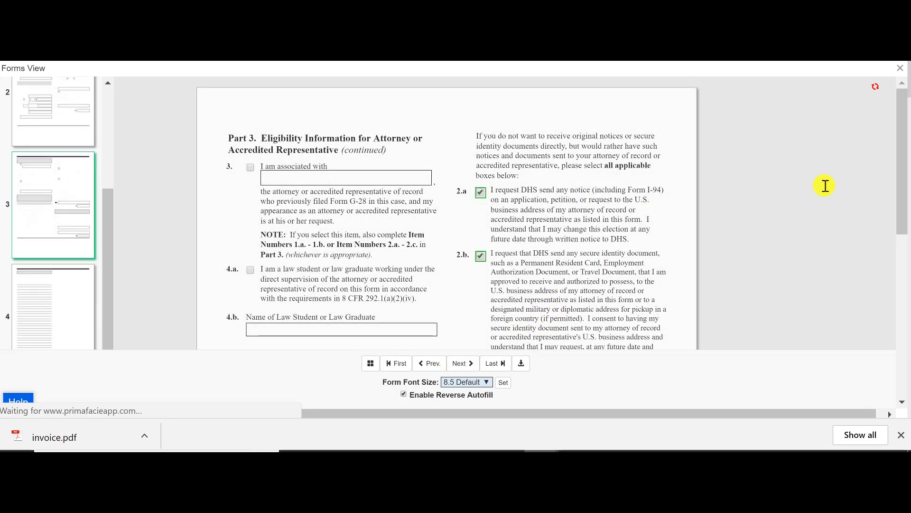
mouse_move(901, 214)
left_mouse_down()
mouse_move(897, 252)
mouse_move(903, 89)
left_mouse_up()
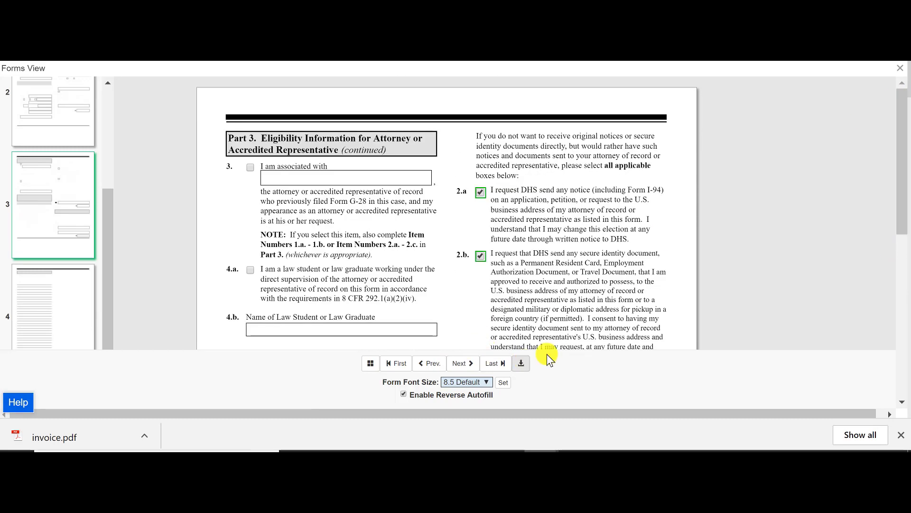
left_click(902, 73)
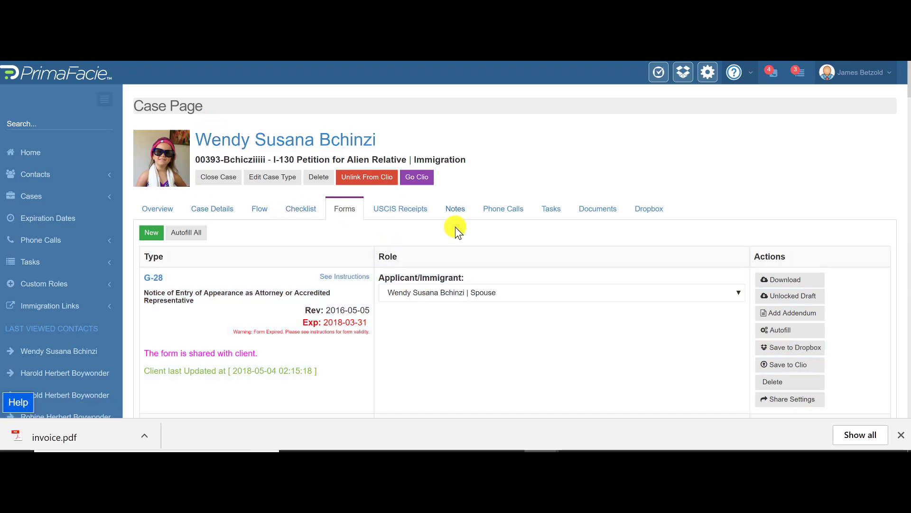
left_click(401, 213)
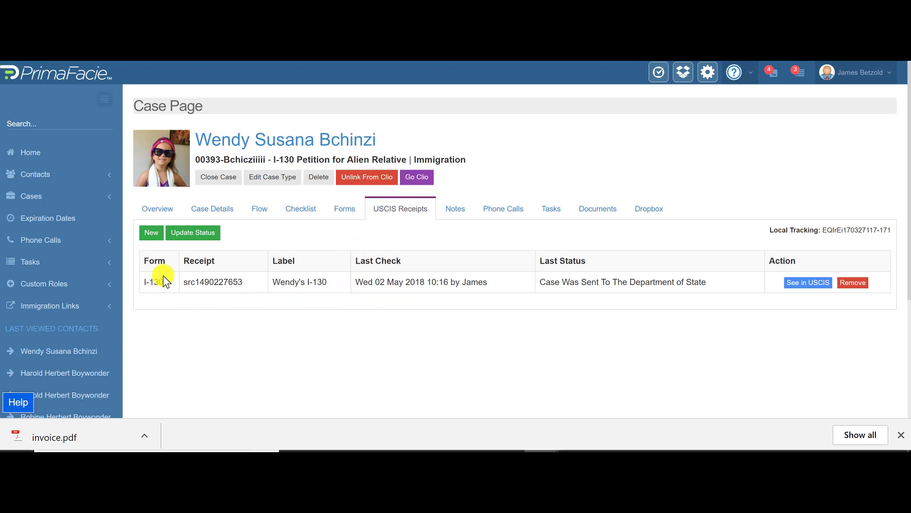
Step: Update the I-130 receipt's status so Last Check reads Sat 05 May 2018 09:27
left_click(201, 237)
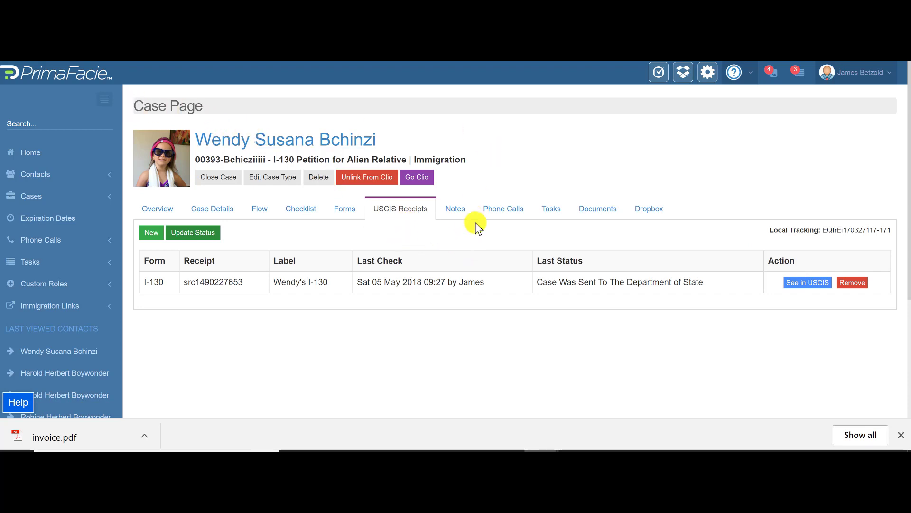
Step: Browse the case's Notes, Phone Calls, Tasks, Documents and Dropbox tabs, highlighting the Dropbox folder path
left_click(457, 209)
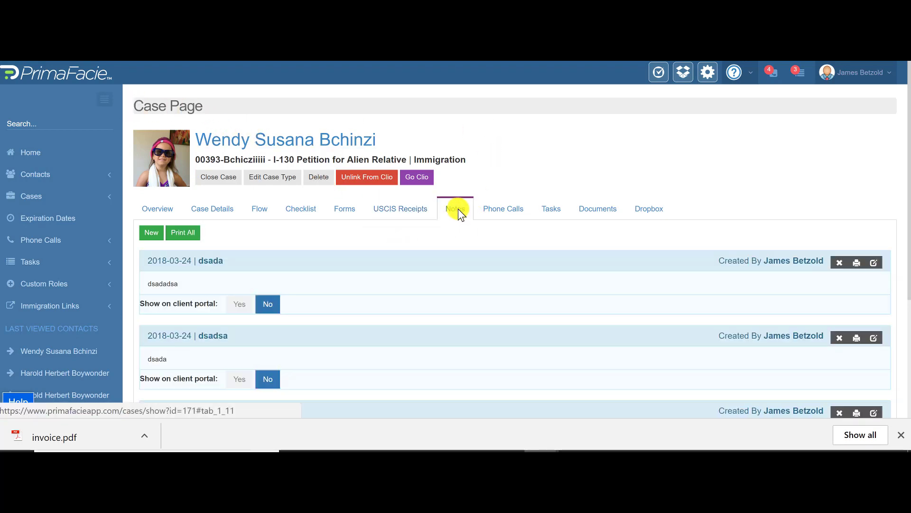
left_click(503, 213)
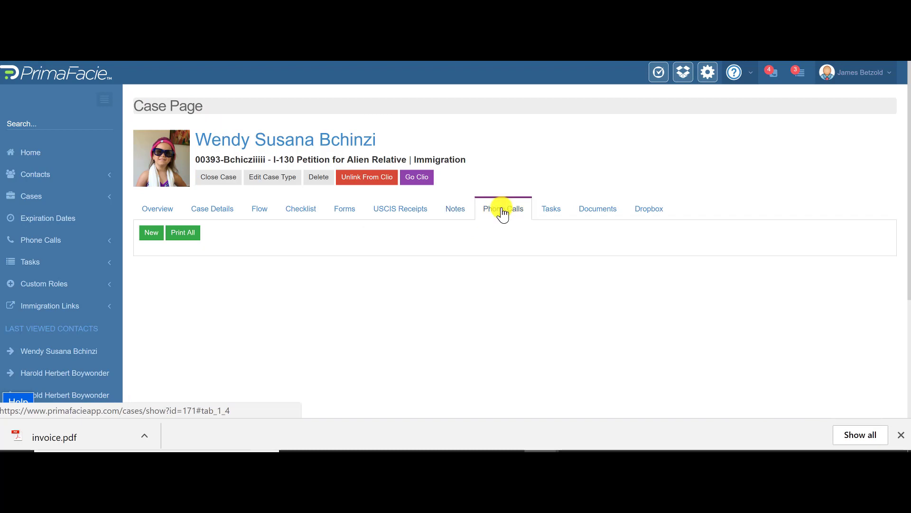
left_click(556, 212)
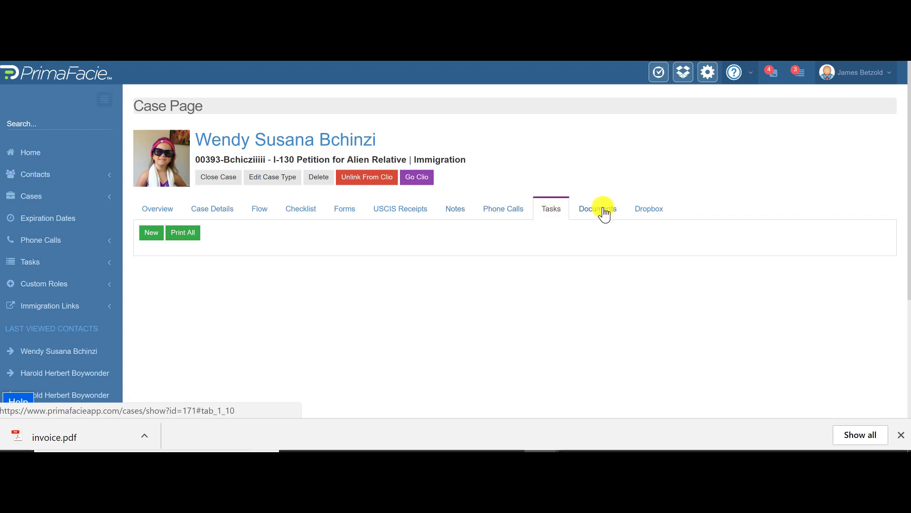
left_click(604, 213)
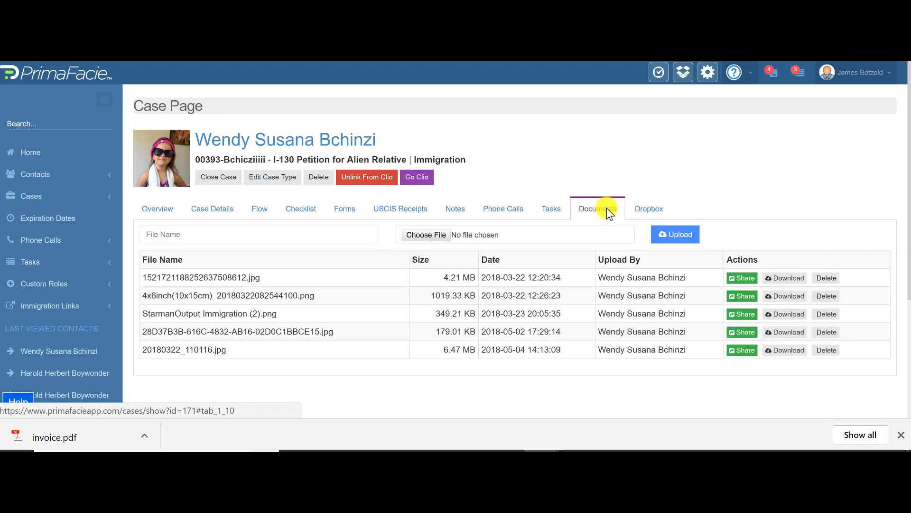
left_click(644, 209)
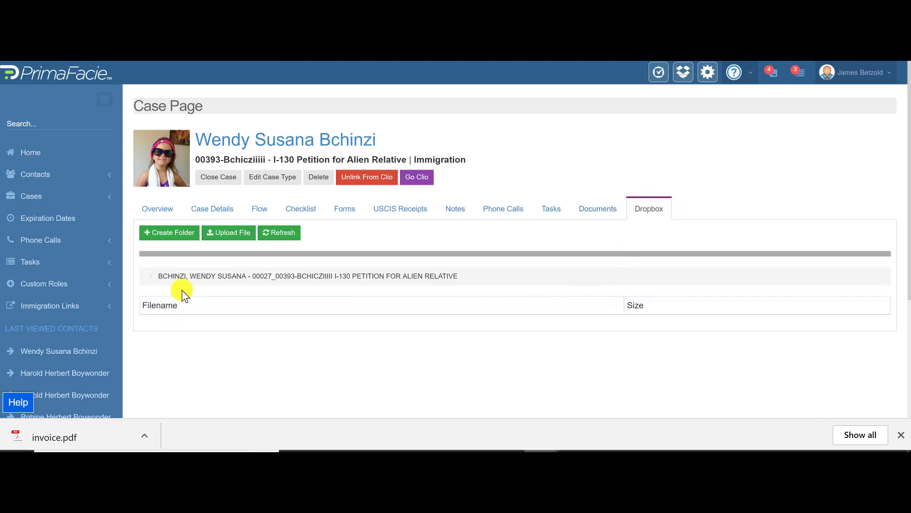
left_click_drag(163, 277, 295, 288)
Step: Open Expiration Dates and cycle through Passports, Visas, Paroles, EAD, Cond. Residence and LPR (I-551)
left_click(43, 224)
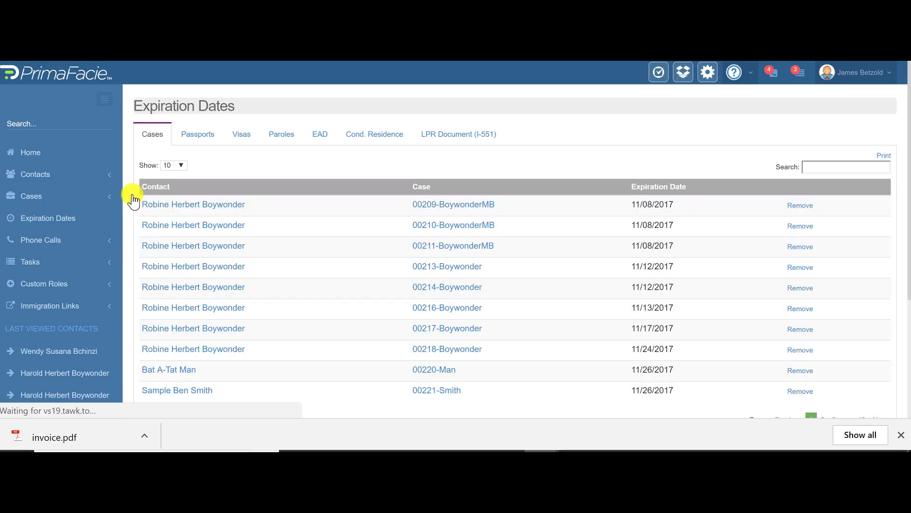
left_click(202, 137)
left_click(241, 135)
left_click(272, 138)
left_click(315, 138)
left_click(373, 137)
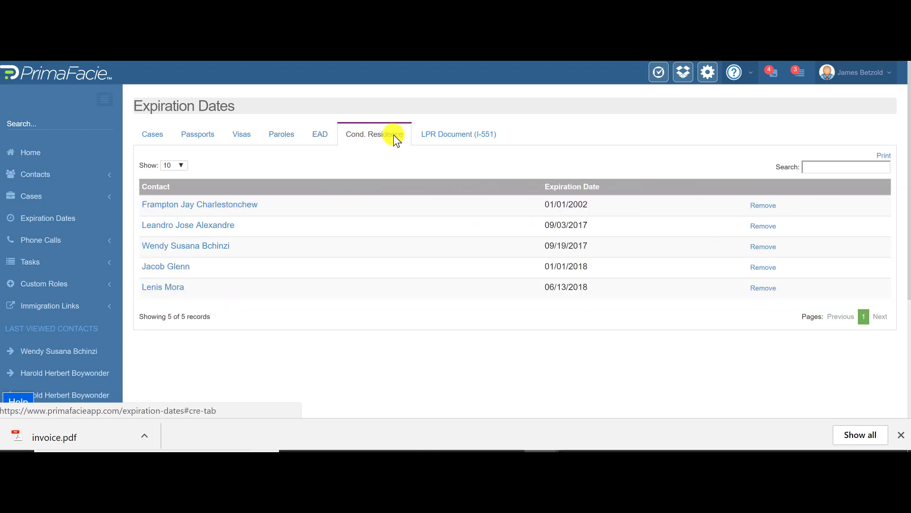
left_click(444, 137)
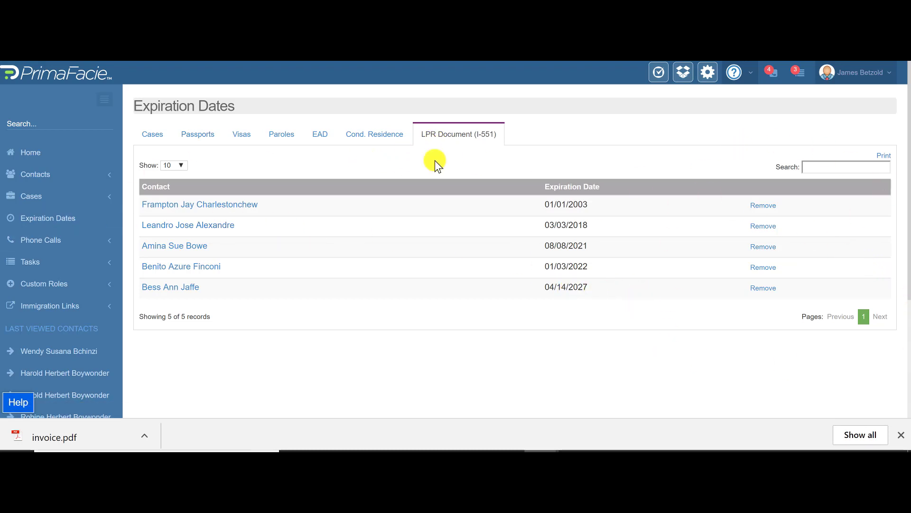
Step: Open the full Cases list and filter it by Type I-130
left_click(34, 204)
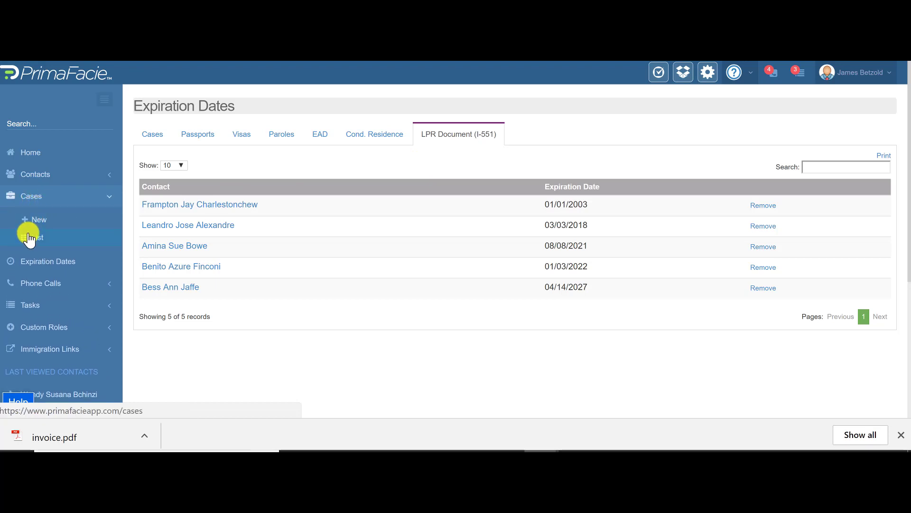
left_click(29, 238)
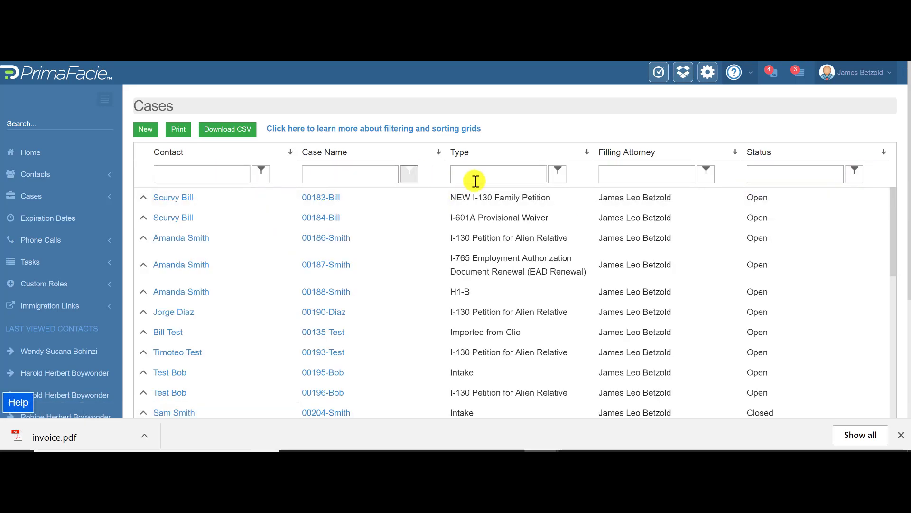
left_click(492, 174)
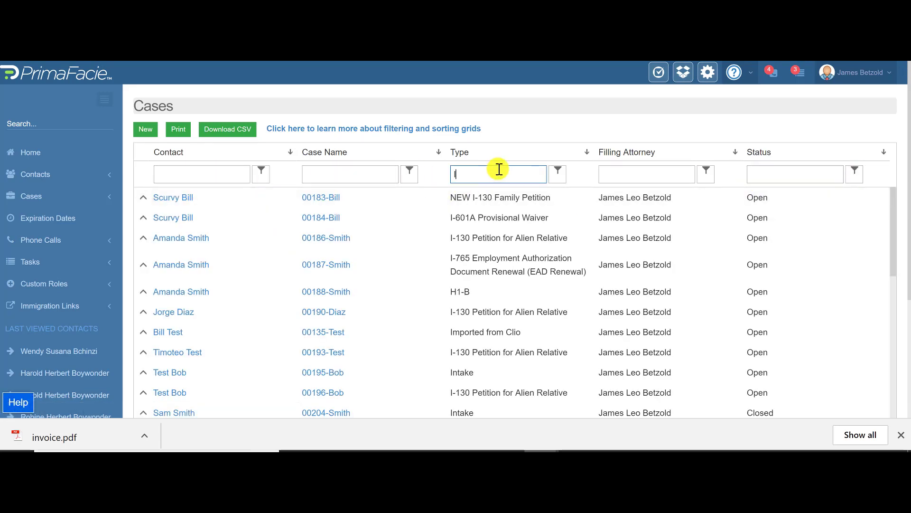
type("I-130")
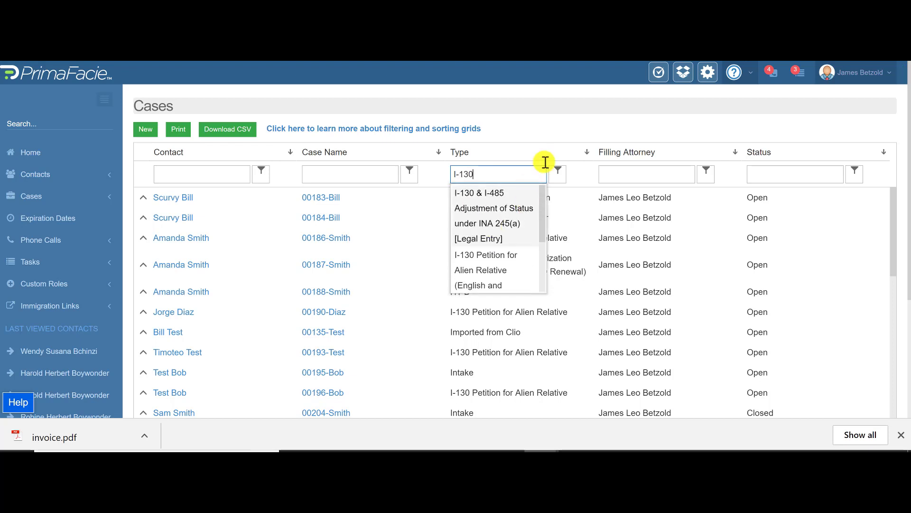
left_click(560, 179)
left_click(569, 189)
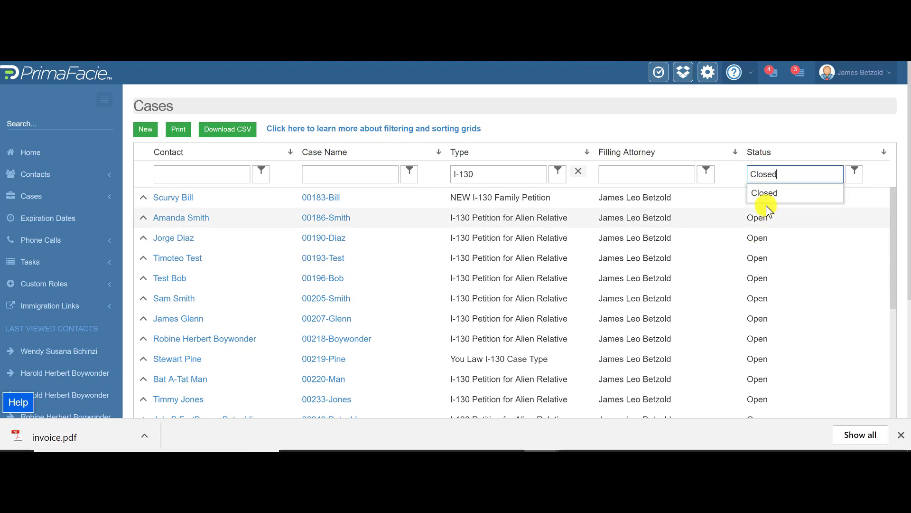
Step: Try a Closed status filter, then remove it so all statuses show
left_click(764, 196)
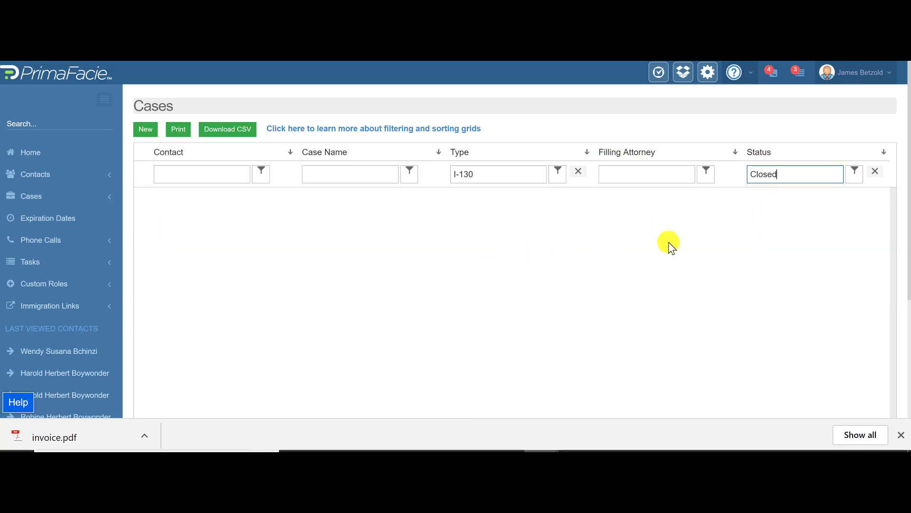
left_click_drag(787, 173, 712, 183)
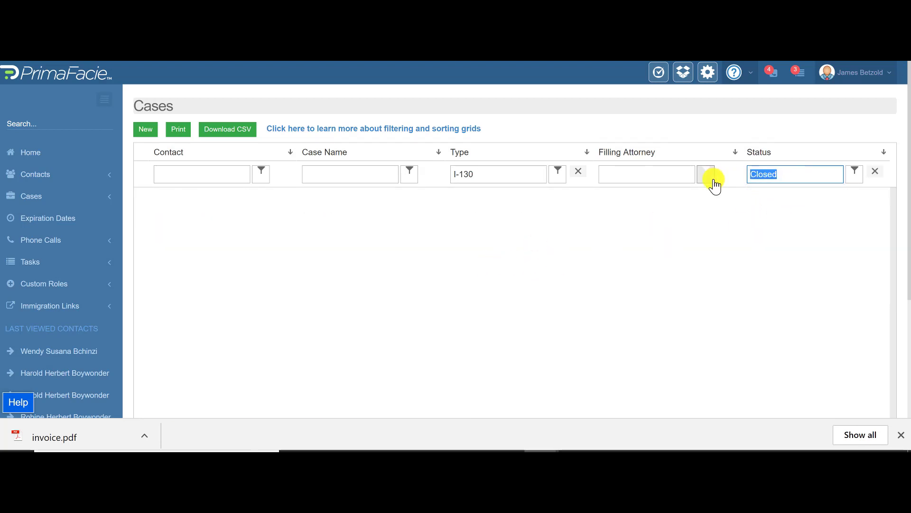
left_click(875, 174)
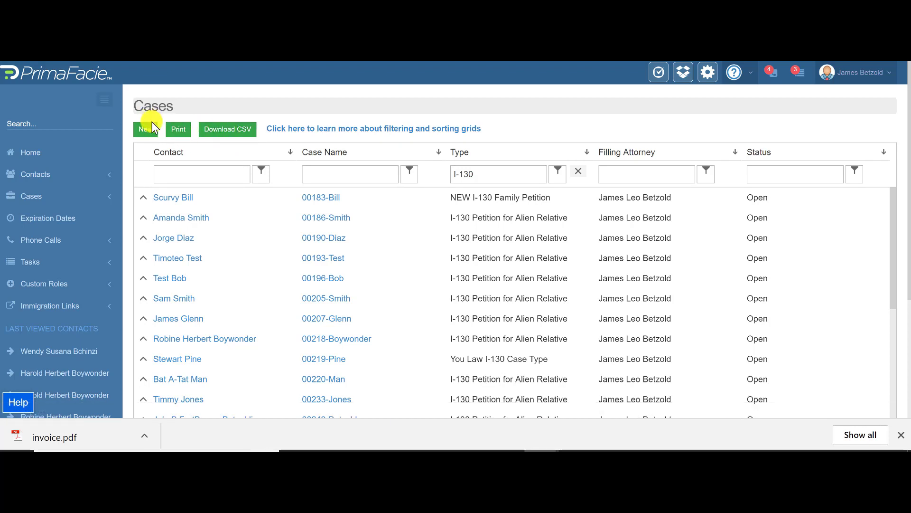
Step: Open the Contacts List from the sidebar, then briefly expand and collapse Immigration Links
left_click(30, 176)
left_click(35, 215)
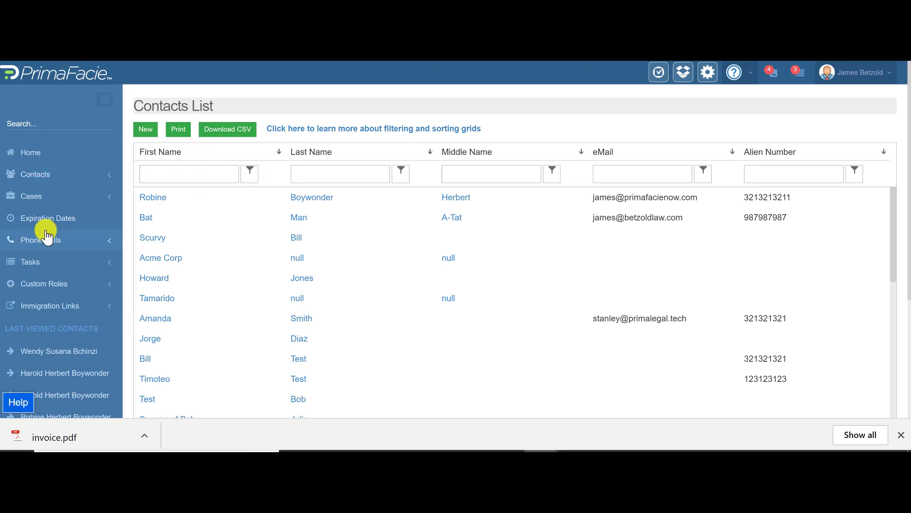
left_click(71, 307)
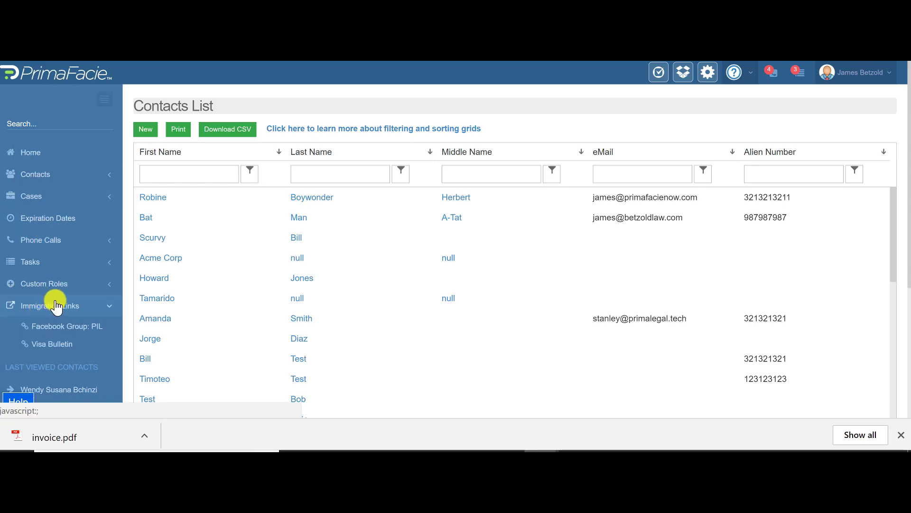
scroll(79, 306, "down", 1)
scroll(78, 306, "down", 2)
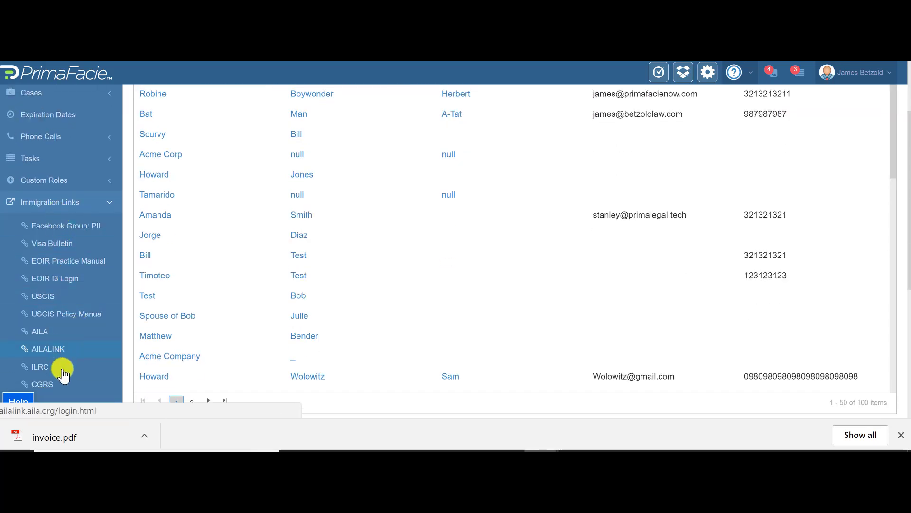
left_click(47, 202)
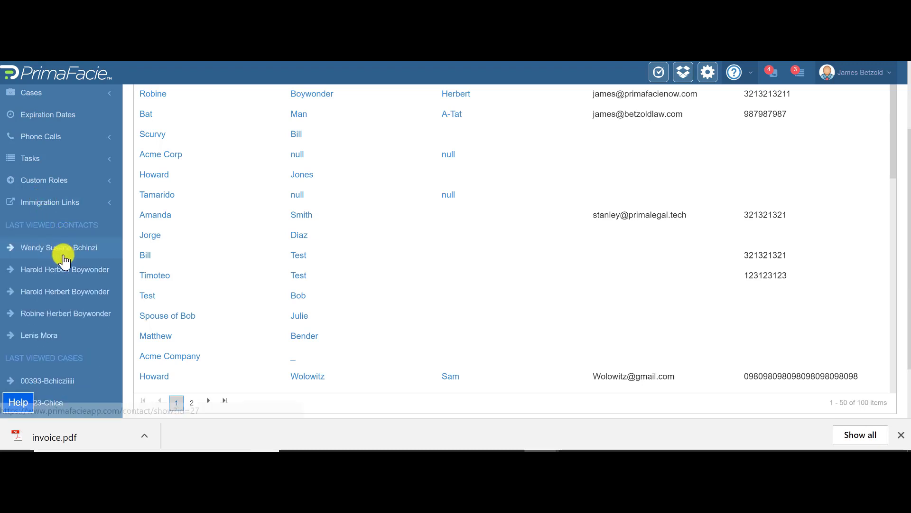
scroll(97, 304, "up", 1)
scroll(97, 304, "up", 1)
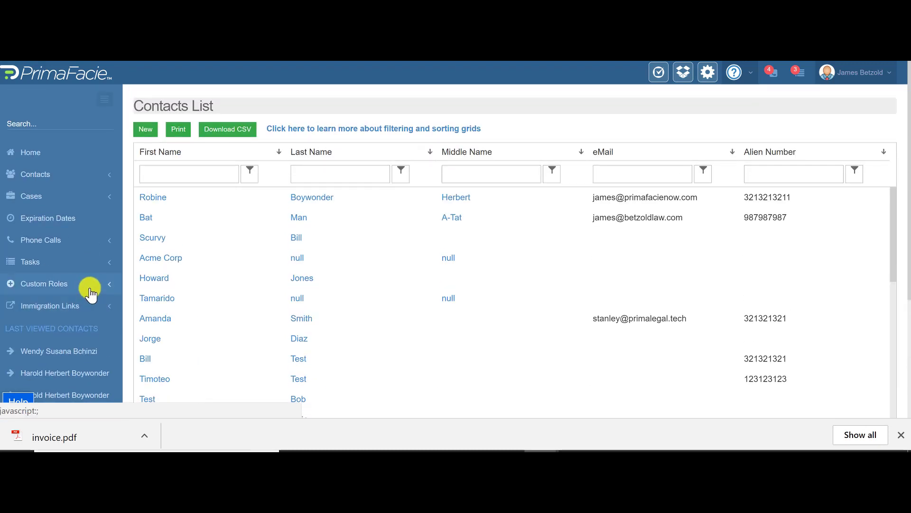
Step: Open the Administrator Panel and browse Custom Case Types, Users, then Custom Fields
left_click(855, 72)
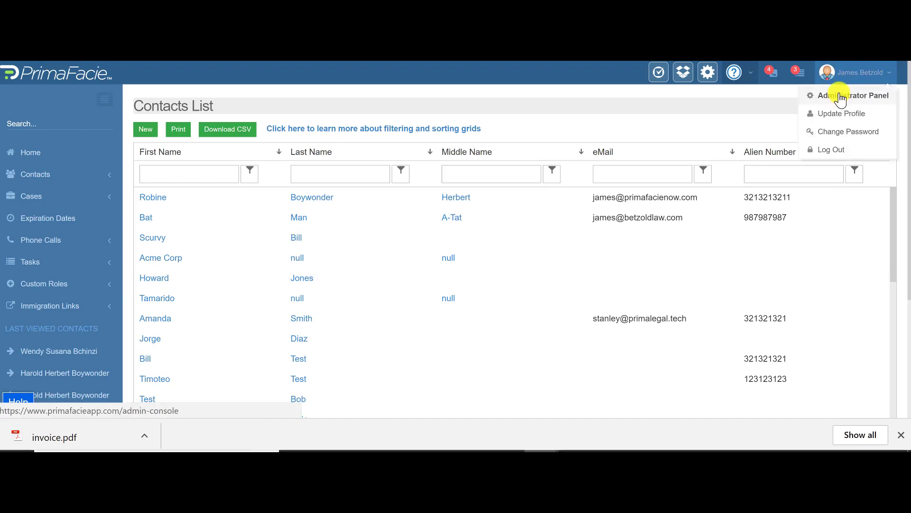
left_click(841, 97)
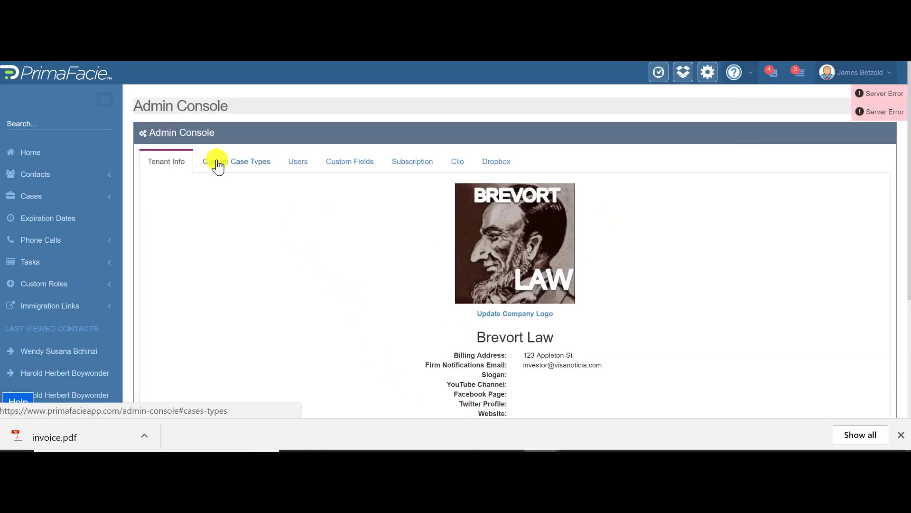
left_click(219, 162)
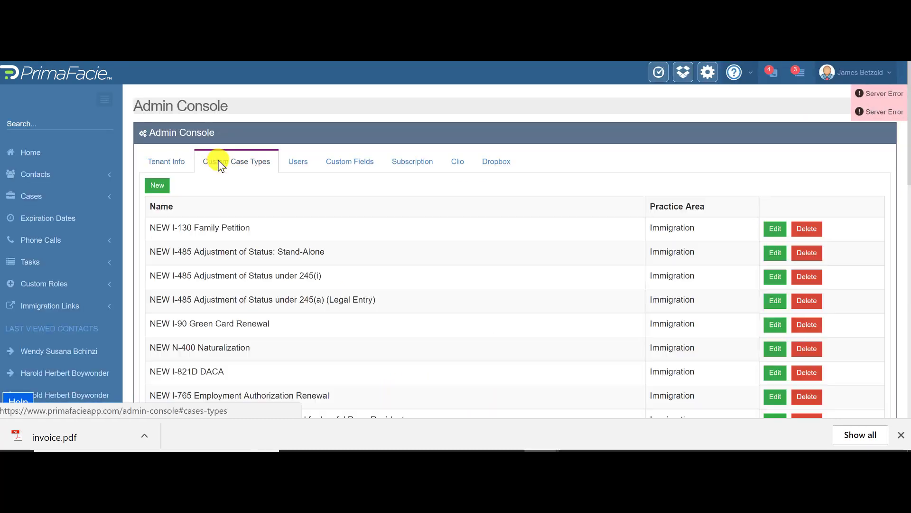
left_click(298, 161)
left_click(345, 167)
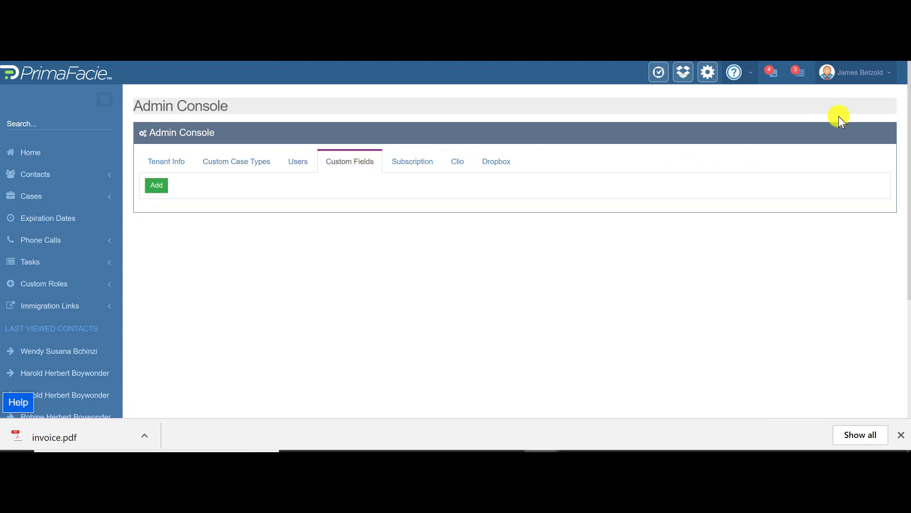
Step: View the help (?) support menu, then dismiss the browser downloads bar and the menu
left_click(740, 75)
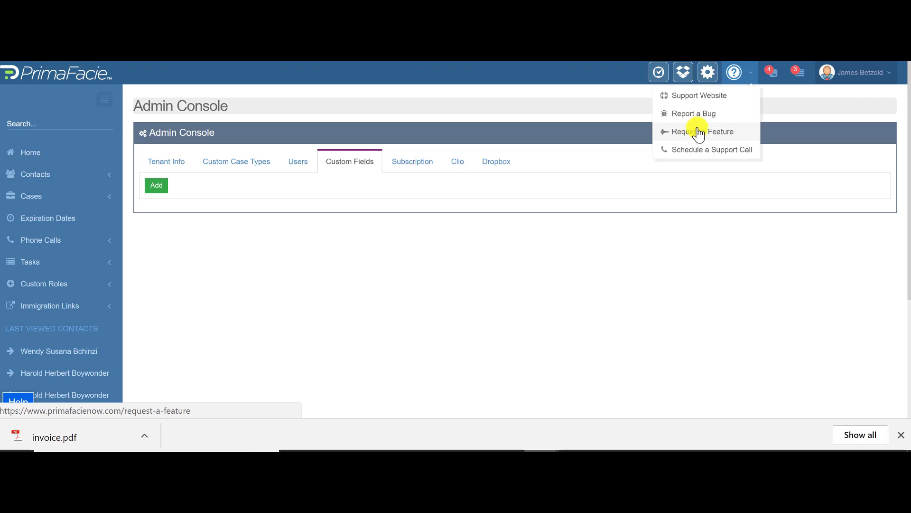
left_click(900, 436)
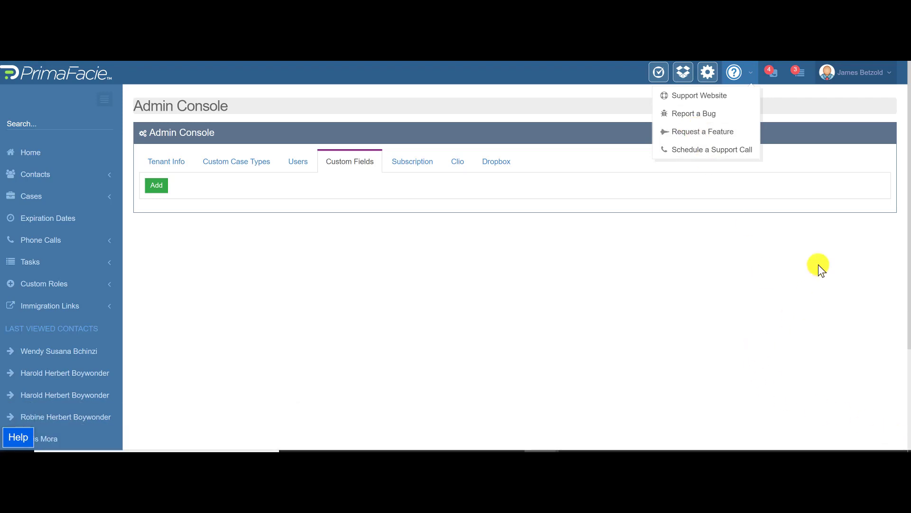
left_click(776, 340)
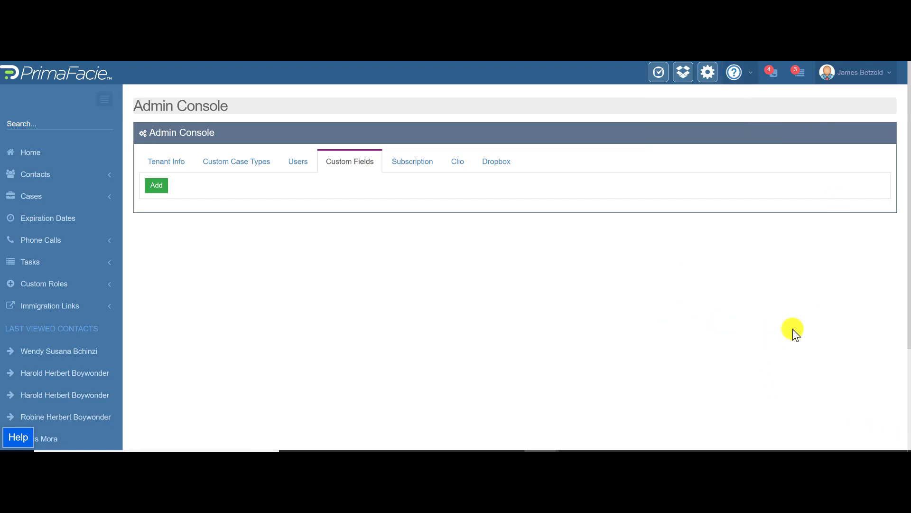